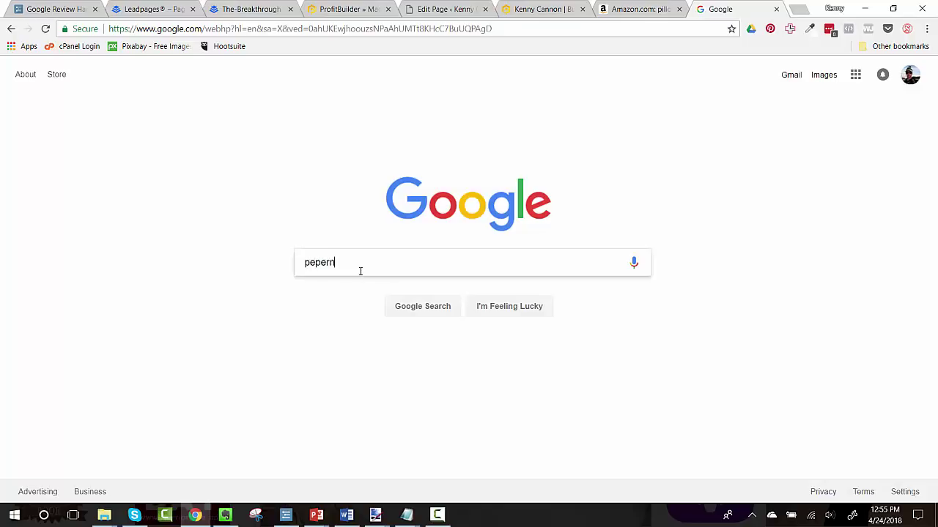
# Search Google for "peperoni's pizza east hampton" and open the results for the suggested spelling "pepperoni's pizza east hampton"
pyautogui.press('BackSpace')
pyautogui.press('BackSpace')
pyautogui.write('za east hampto')
pyautogui.press('Return')
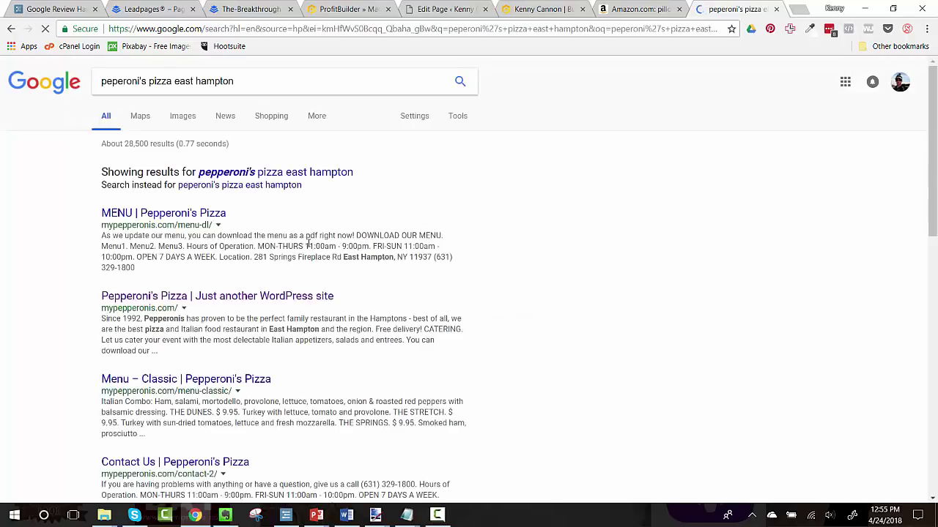
pyautogui.click(322, 176)
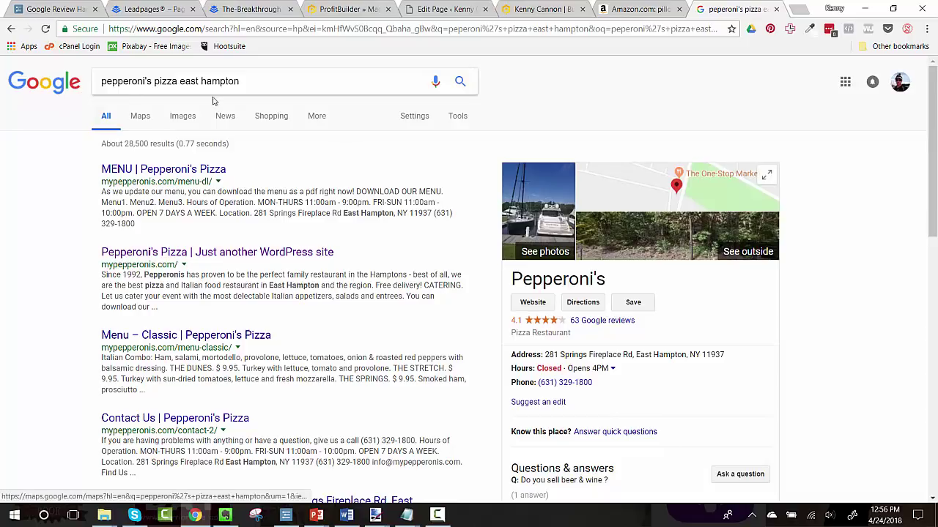
# Look through the search results and the Pepperoni's business listing, including its reviews section
pyautogui.scroll(-2, 482, 292)
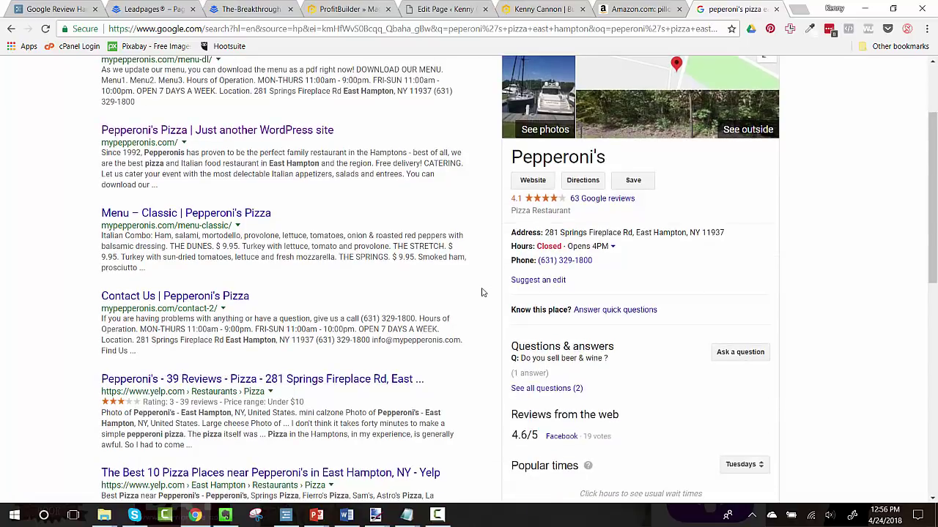
pyautogui.scroll(-6, 482, 286)
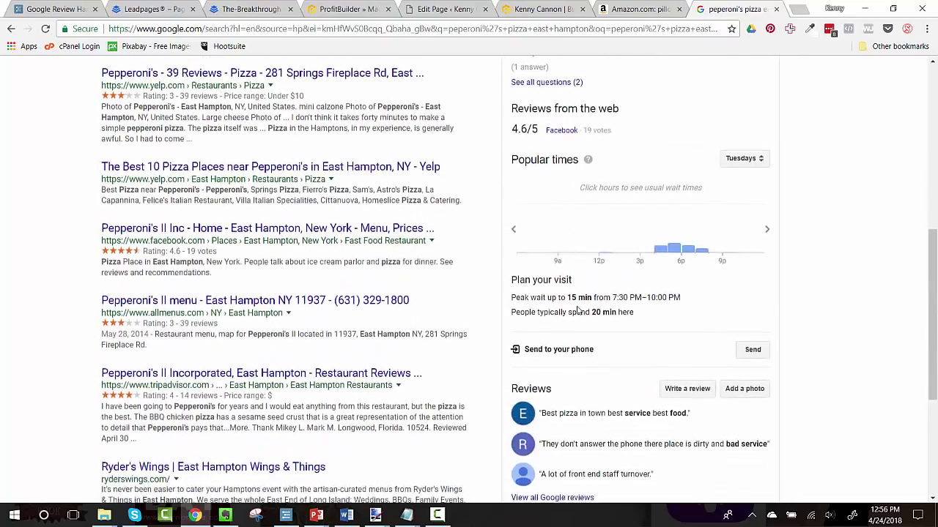
pyautogui.scroll(-2, 577, 310)
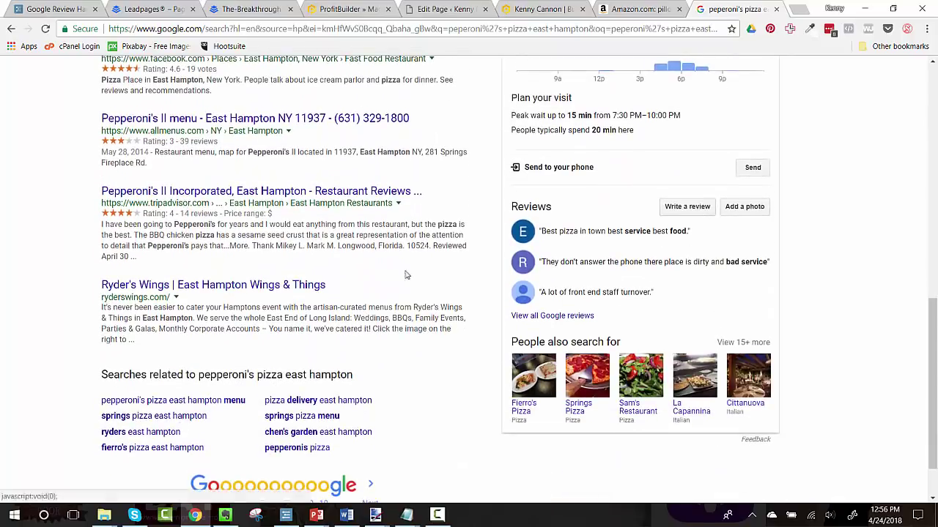
pyautogui.scroll(6, 289, 234)
pyautogui.scroll(4, 300, 236)
pyautogui.scroll(-5, 309, 242)
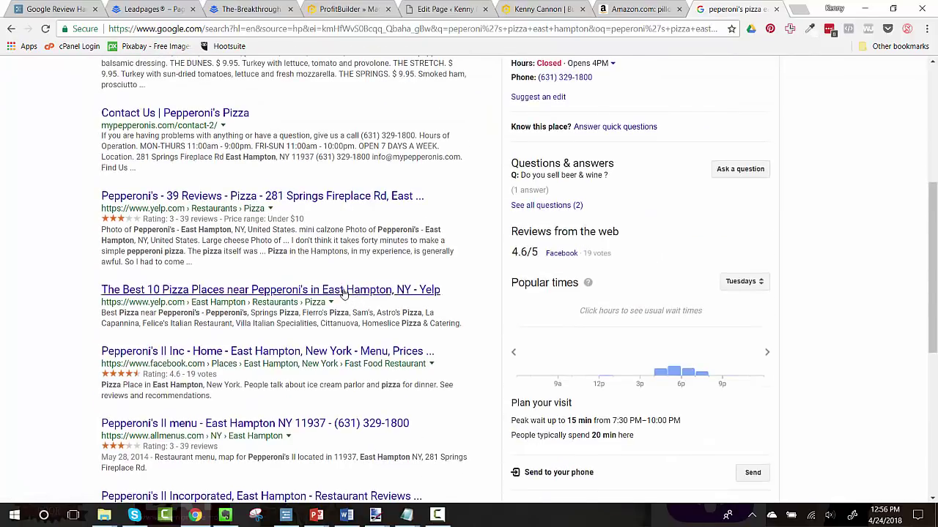
pyautogui.scroll(5, 352, 253)
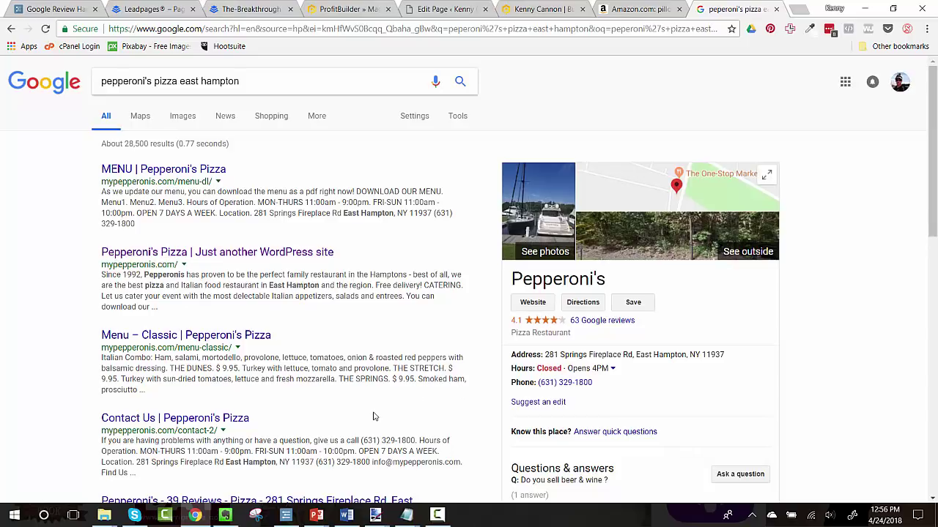
# Capture the Google logo and search bar showing "pepperoni's pizza east hampton" with Snipping Tool
pyautogui.click(256, 517)
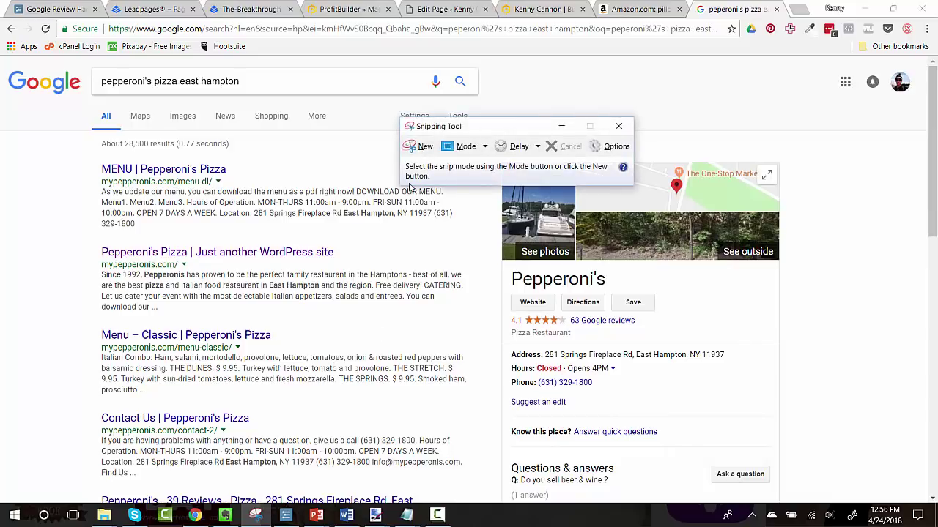
pyautogui.click(419, 147)
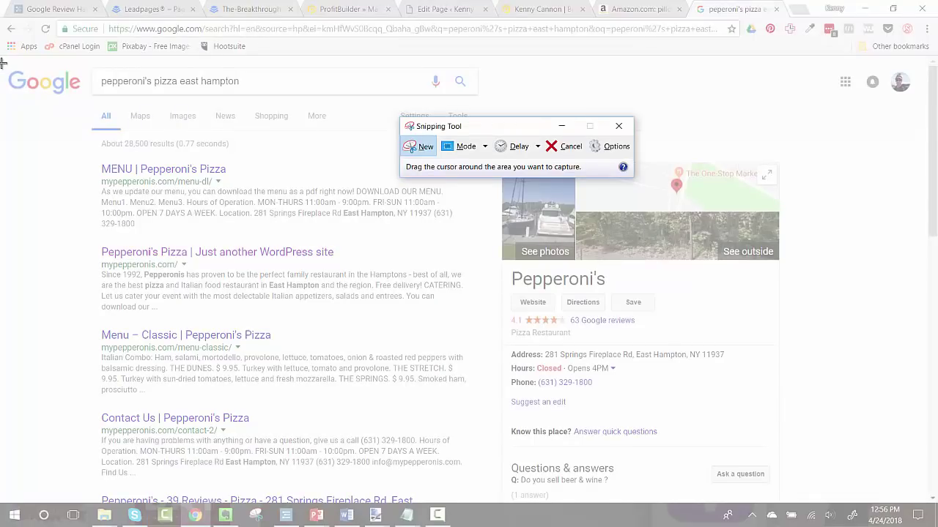
pyautogui.moveTo(4, 64); pyautogui.dragTo(487, 102)
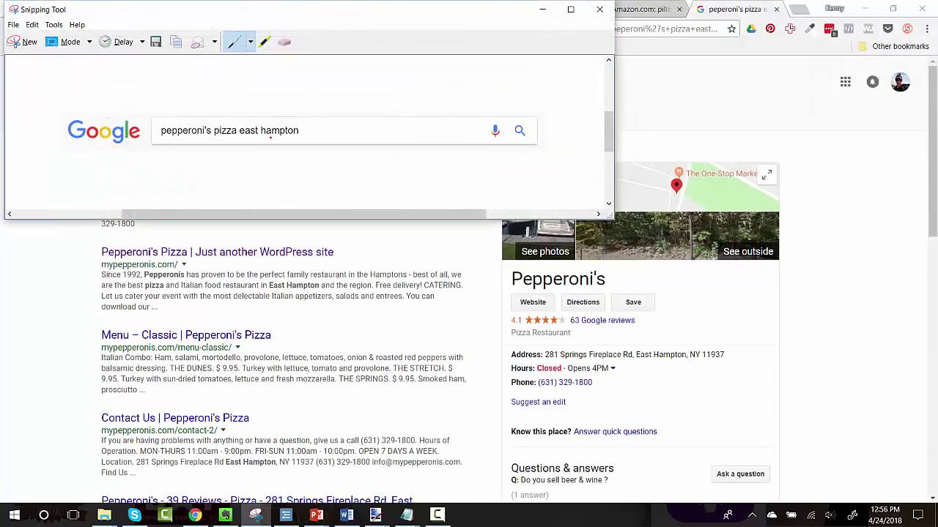
# In the review-template presentation in PowerPoint, replace the "bounce u nesconset" search bar picture with the captured snip
pyautogui.moveTo(316, 515)
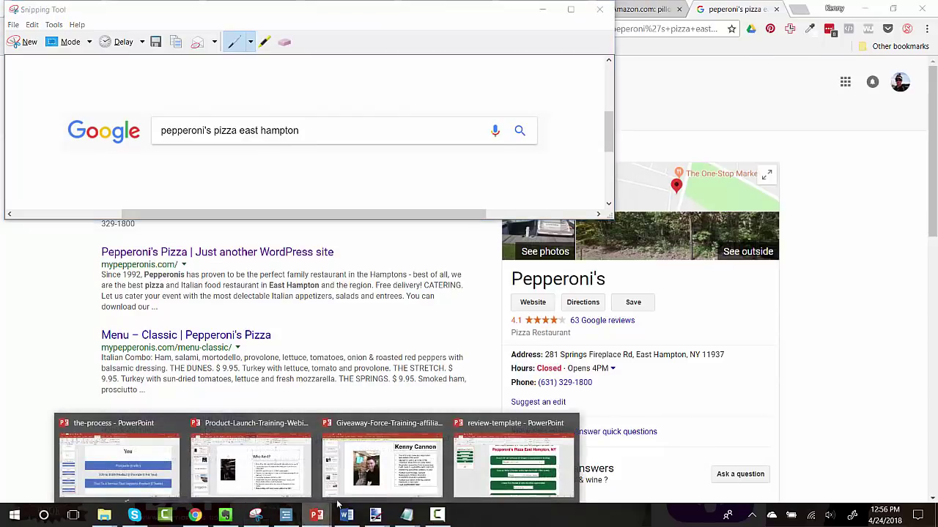
pyautogui.click(511, 470)
pyautogui.click(525, 228)
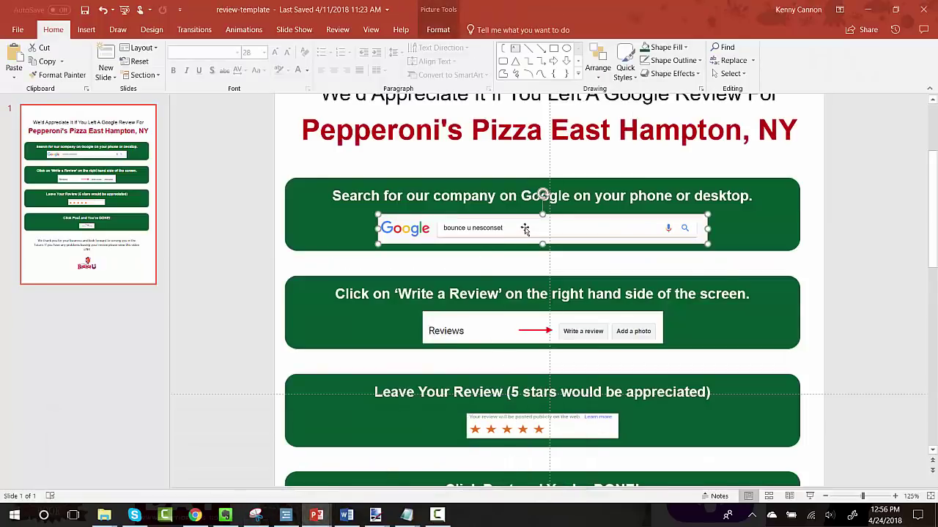
pyautogui.press('Delete')
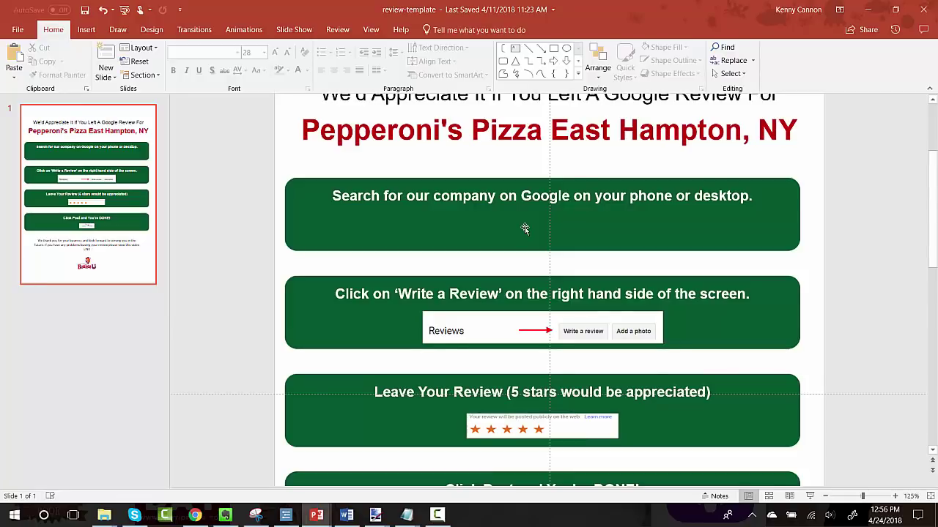
pyautogui.hotkey('ctrl', 'v')
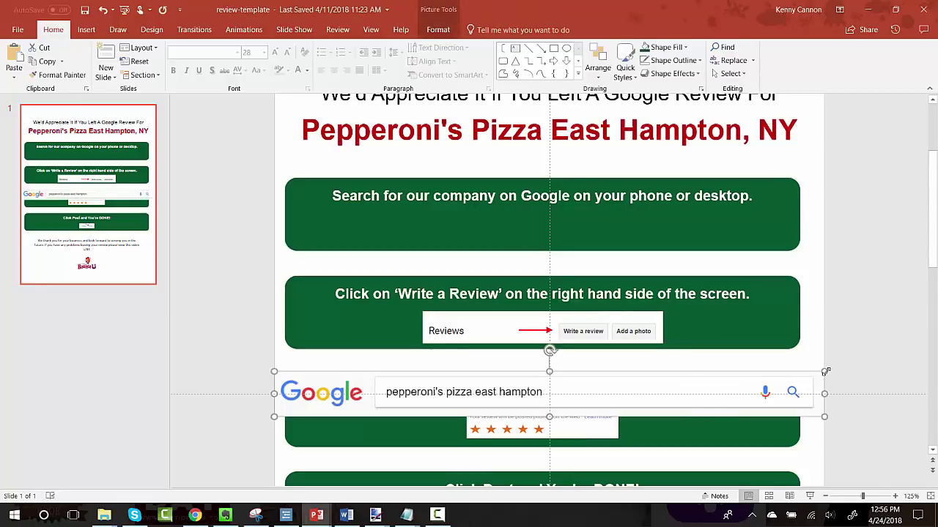
# Shrink the pasted search bar picture and place it under the heading in the first green box
pyautogui.moveTo(817, 371); pyautogui.dragTo(652, 384)
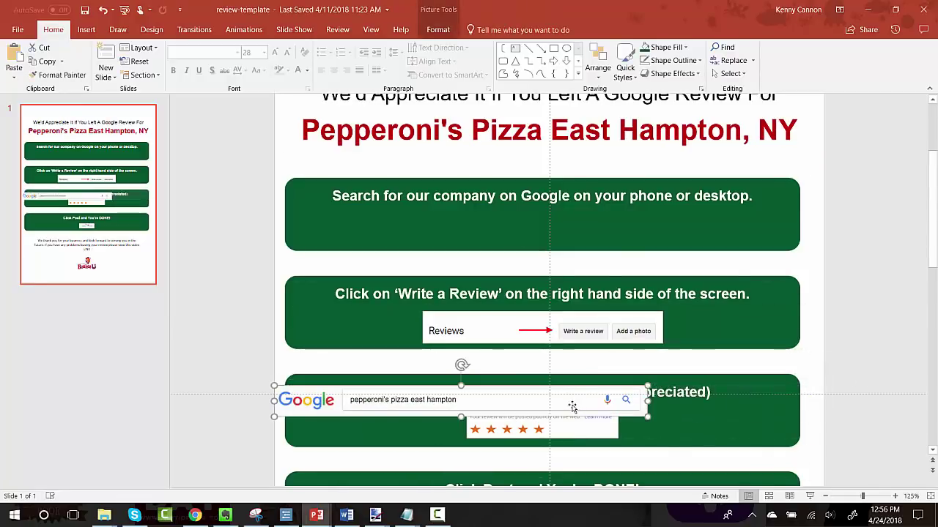
pyautogui.moveTo(571, 388); pyautogui.dragTo(659, 229)
pyautogui.click(916, 264)
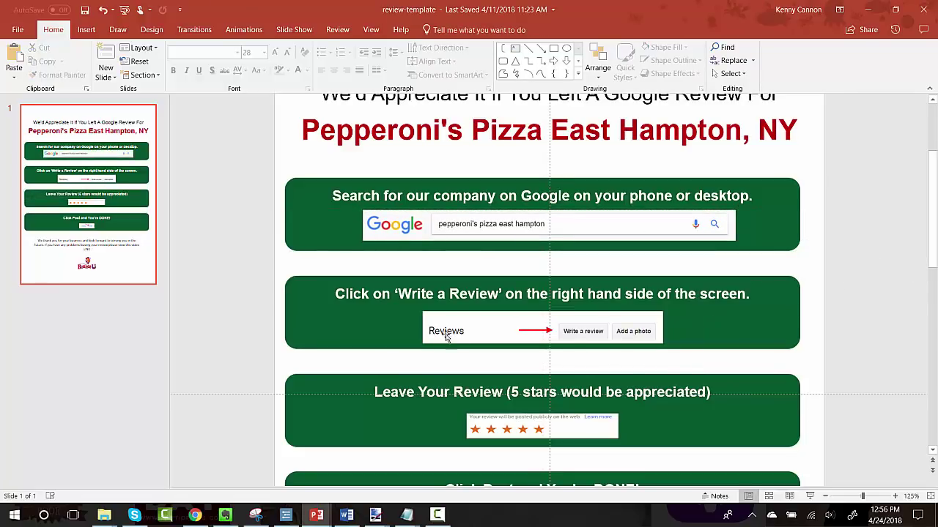
# Check the remaining instruction boxes, the closing message and the logo on the slide
pyautogui.scroll(-1, 505, 339)
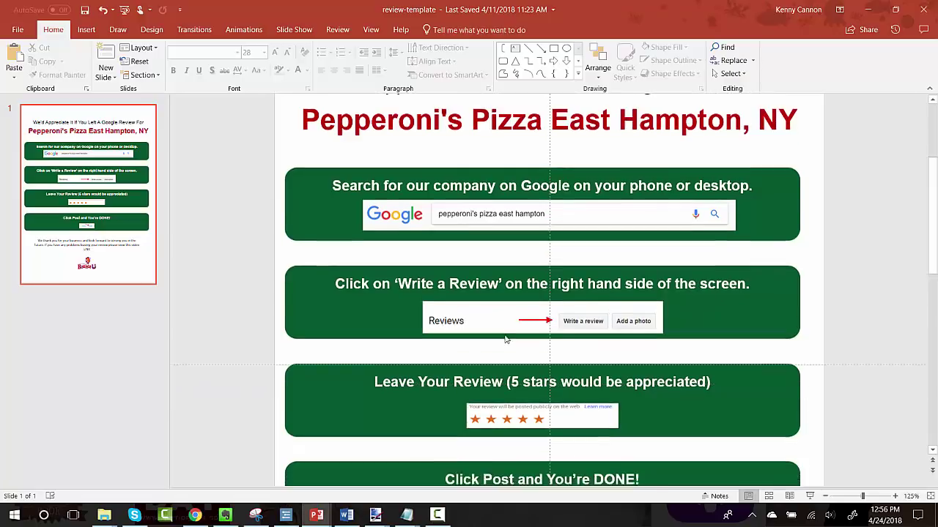
pyautogui.scroll(-1, 504, 339)
pyautogui.scroll(-1, 537, 385)
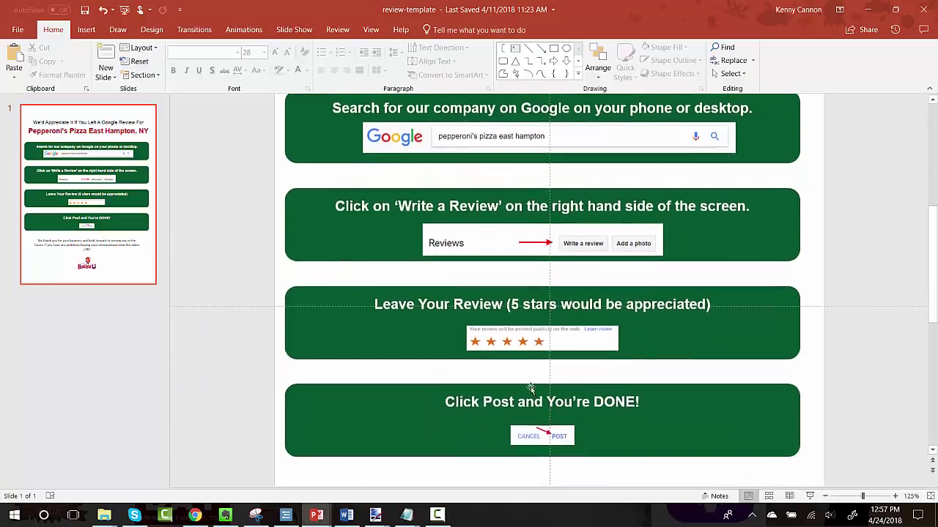
pyautogui.scroll(-1, 517, 381)
pyautogui.scroll(-1, 510, 376)
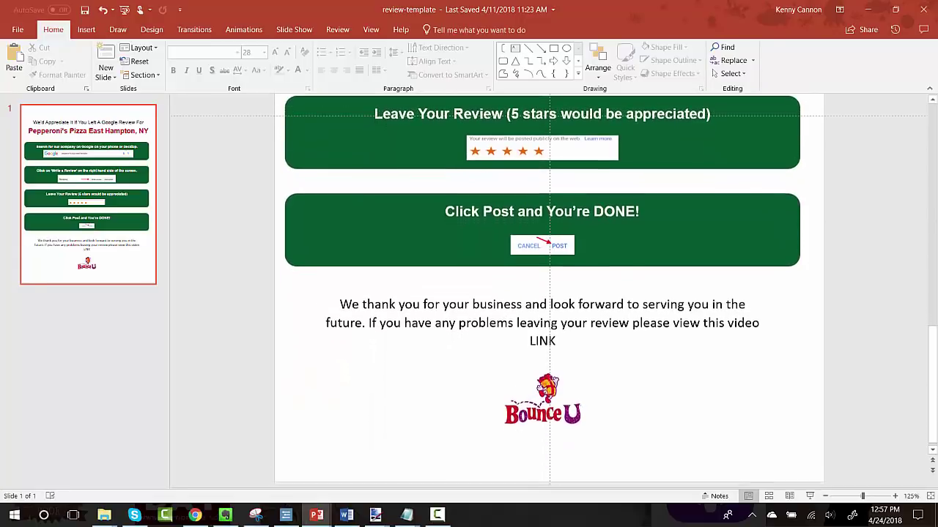
# Switch to Chrome, open the Pepperoni's review form, rate it five stars and discard the review
pyautogui.click(195, 515)
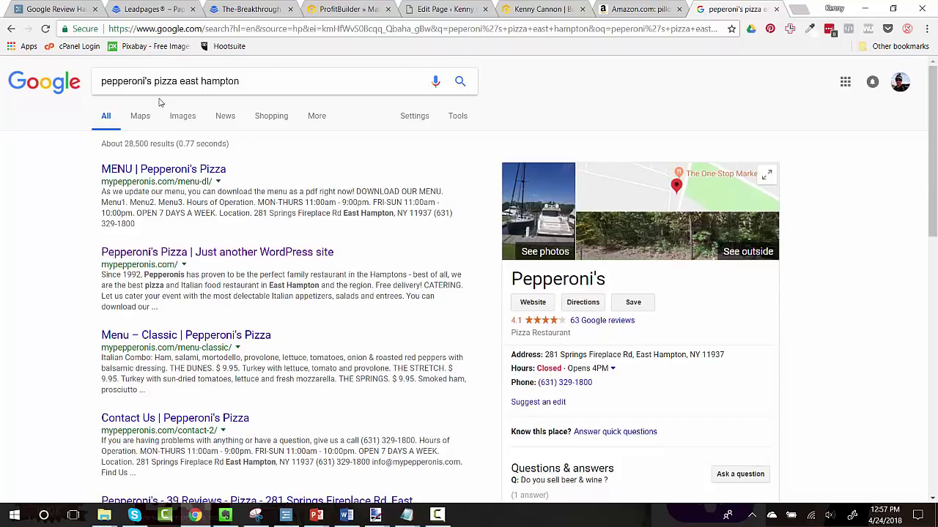
pyautogui.scroll(-5, 424, 243)
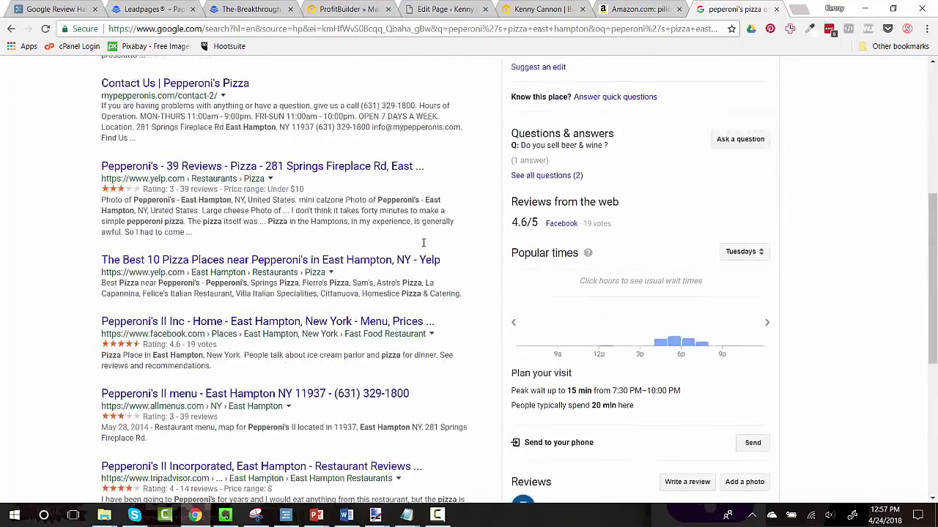
pyautogui.scroll(5, 423, 242)
pyautogui.scroll(-7, 605, 310)
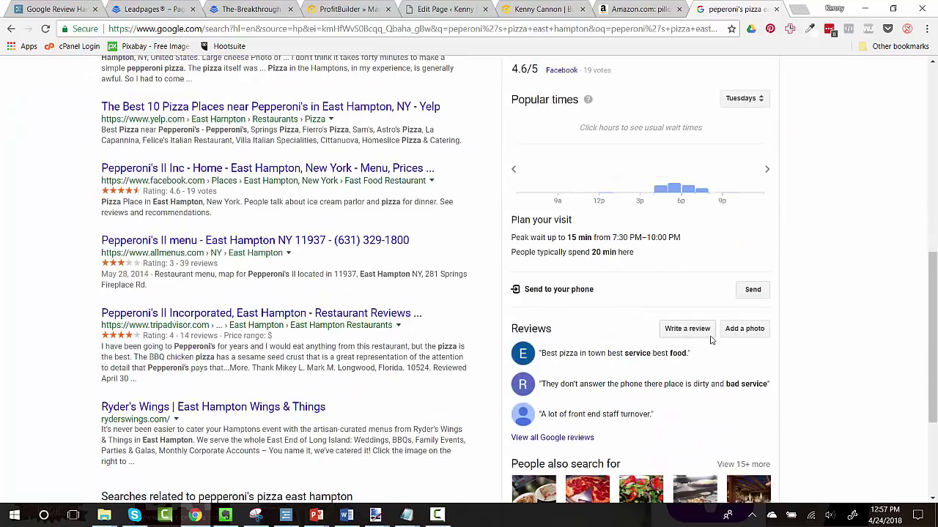
pyautogui.click(686, 334)
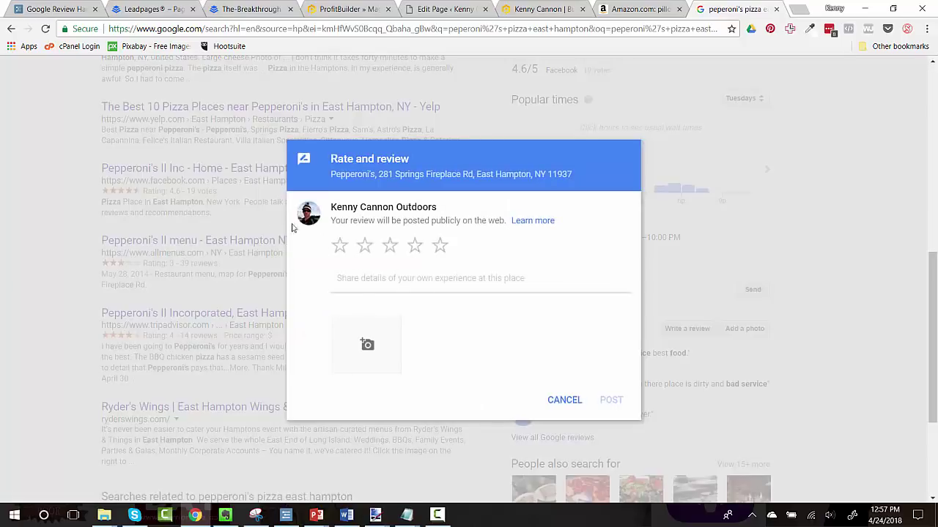
pyautogui.click(440, 247)
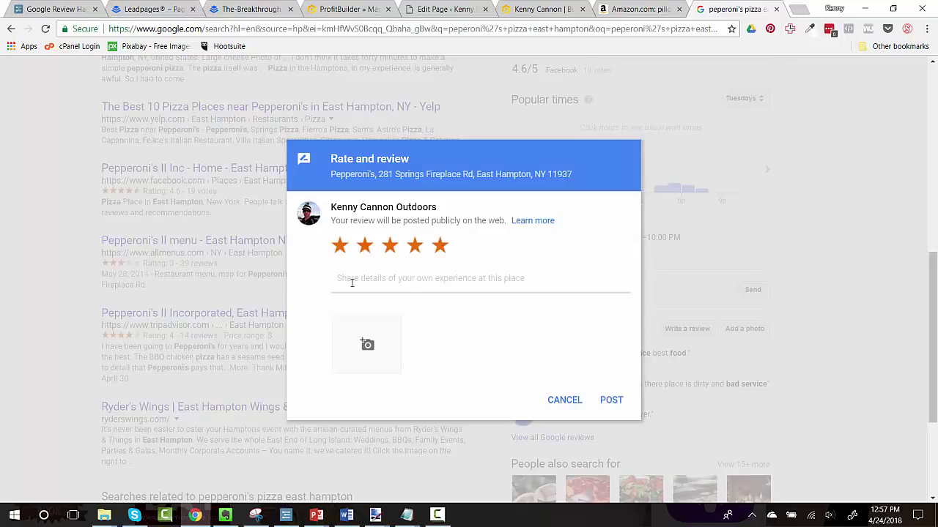
pyautogui.click(558, 400)
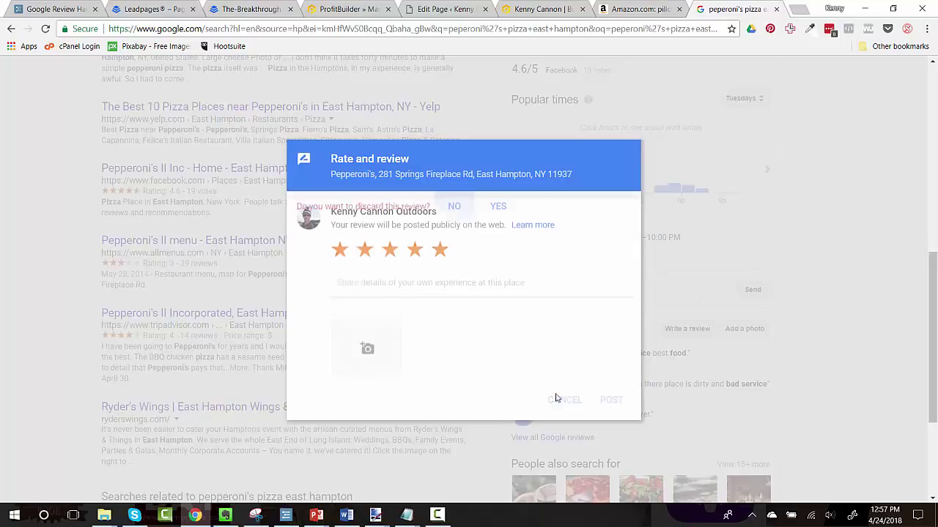
pyautogui.click(488, 209)
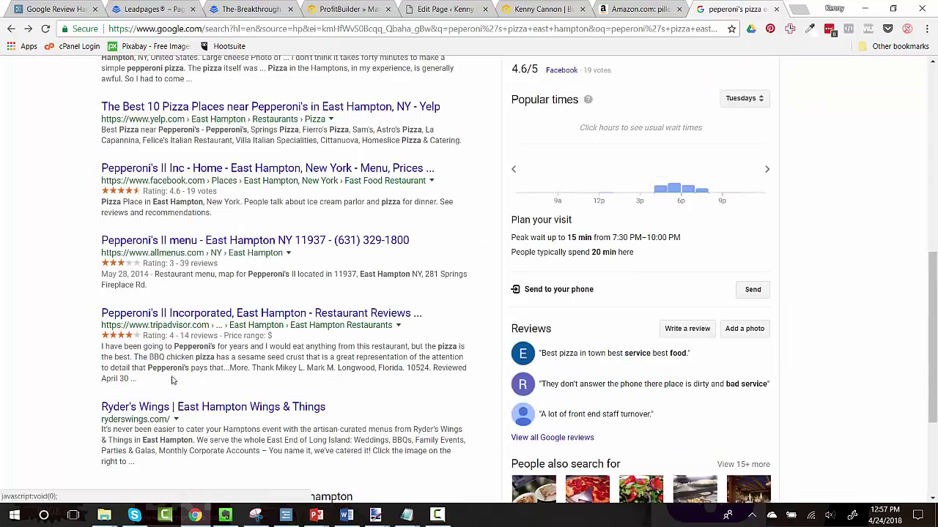
# Open the Pepperoni's Pizza menu page from the search results to find the restaurant's logo
pyautogui.scroll(6, 63, 358)
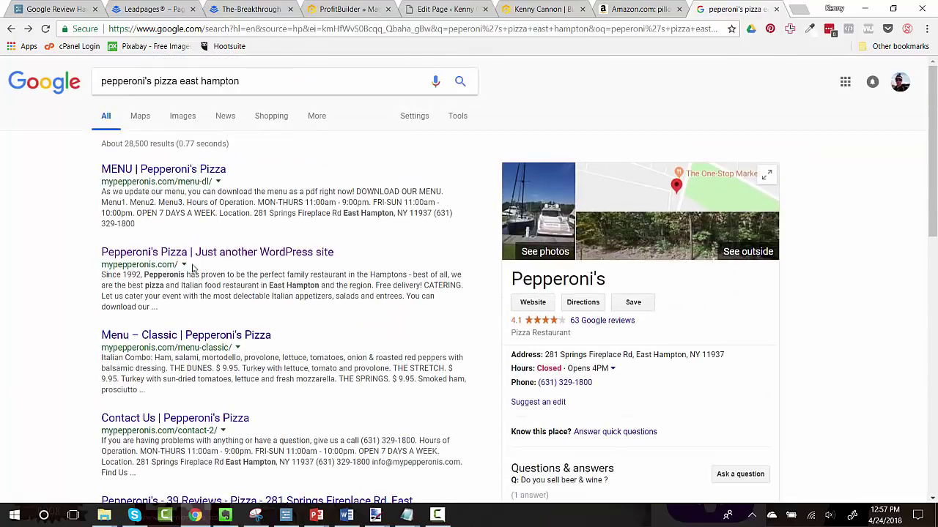
pyautogui.scroll(-4, 468, 284)
pyautogui.scroll(4, 701, 287)
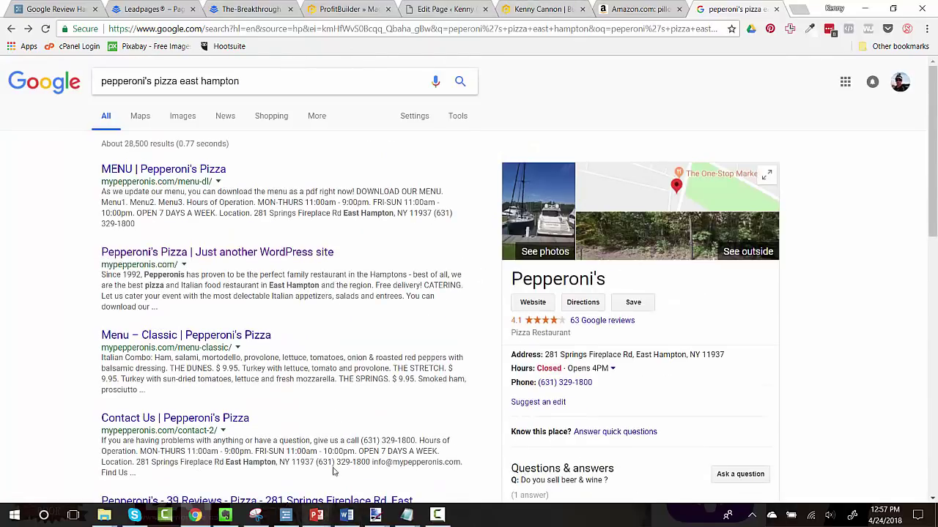
pyautogui.click(192, 170)
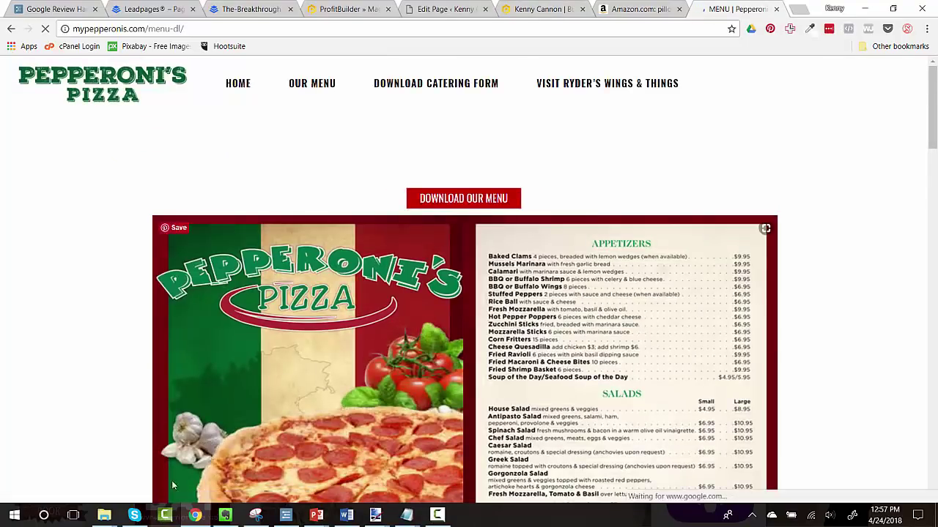
# Capture the Pepperoni's Pizza logo in the website header with a new Snipping Tool snip
pyautogui.click(260, 517)
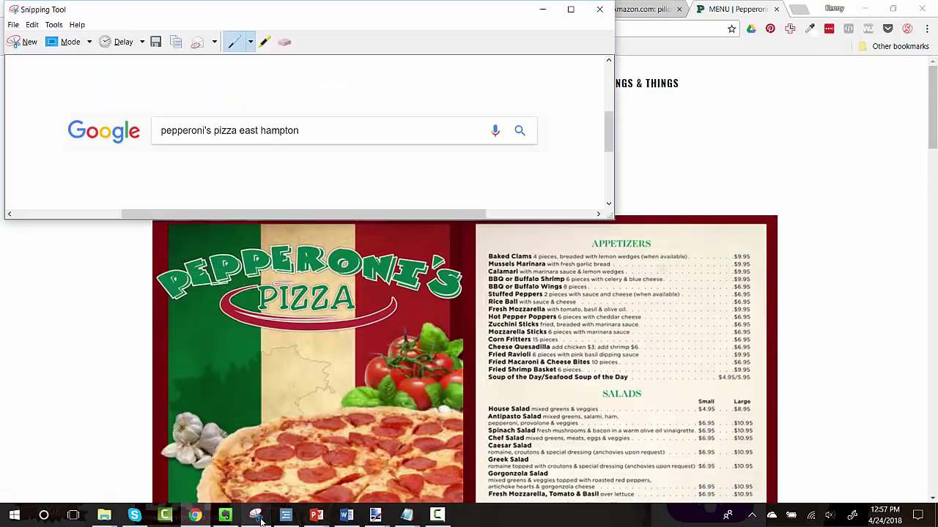
pyautogui.click(24, 42)
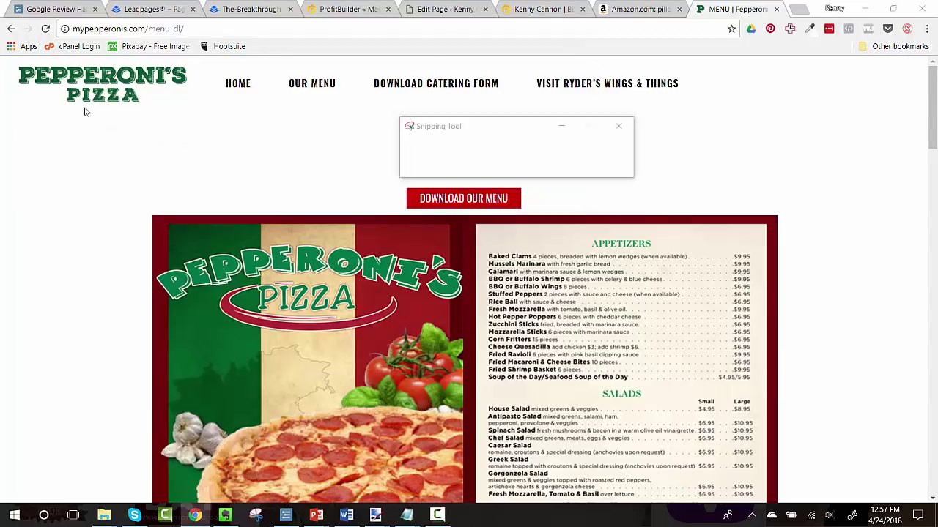
pyautogui.moveTo(10, 63); pyautogui.dragTo(197, 111)
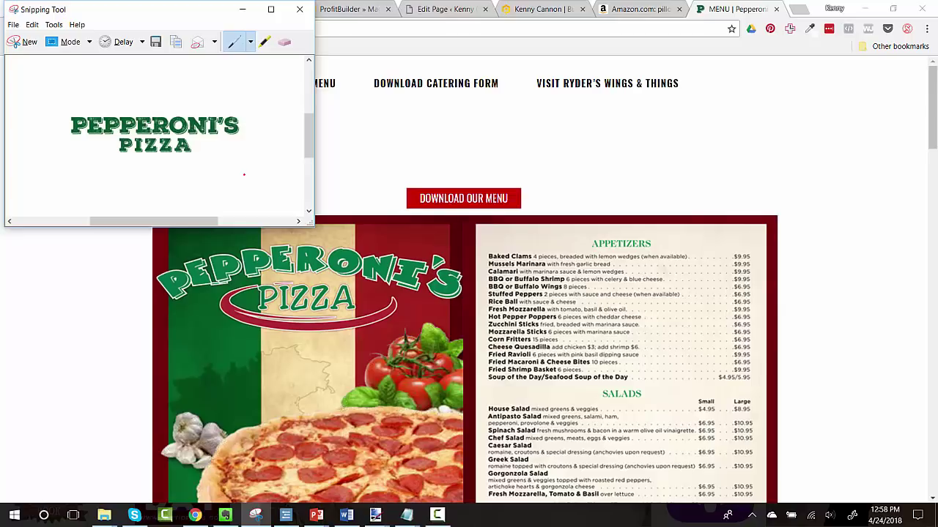
# Back in the review-template presentation in PowerPoint, delete the BounceU logo and paste the captured Pepperoni's Pizza logo
pyautogui.moveTo(316, 515)
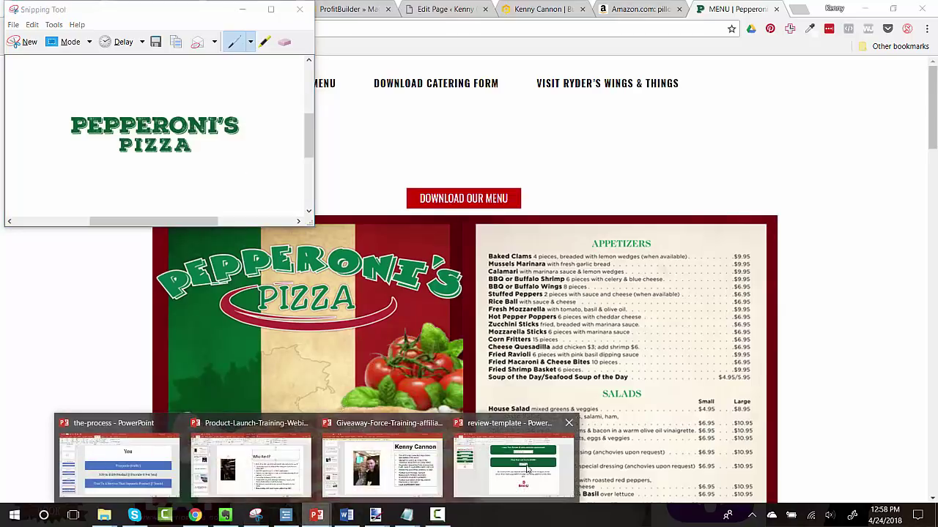
pyautogui.click(515, 434)
pyautogui.click(539, 395)
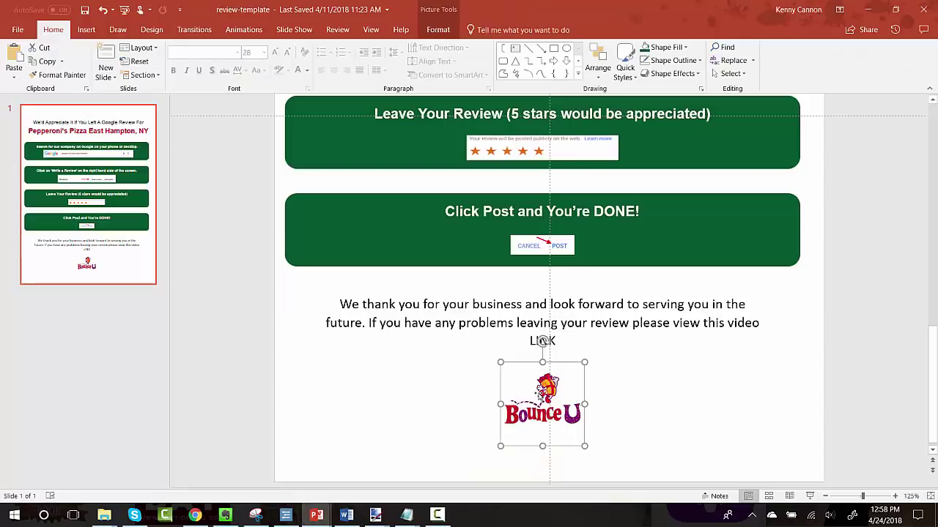
pyautogui.press('Delete')
pyautogui.hotkey('ctrl', 'v')
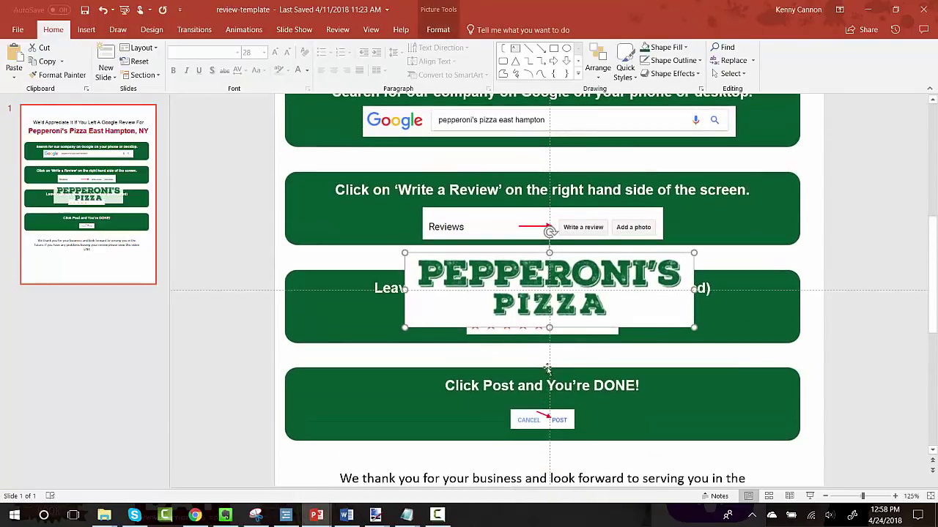
# Move the Pepperoni's Pizza logo below the closing thank-you text, centered near the bottom of the page
pyautogui.moveTo(546, 275); pyautogui.dragTo(546, 478)
pyautogui.moveTo(592, 514)
pyautogui.mouseDown()
pyautogui.moveTo(605, 519)
pyautogui.moveTo(606, 442)
pyautogui.moveTo(627, 442)
pyautogui.moveTo(610, 503)
pyautogui.moveTo(594, 507)
pyautogui.mouseUp()
pyautogui.moveTo(592, 464); pyautogui.dragTo(597, 474)
pyautogui.scroll(-2, 657, 422)
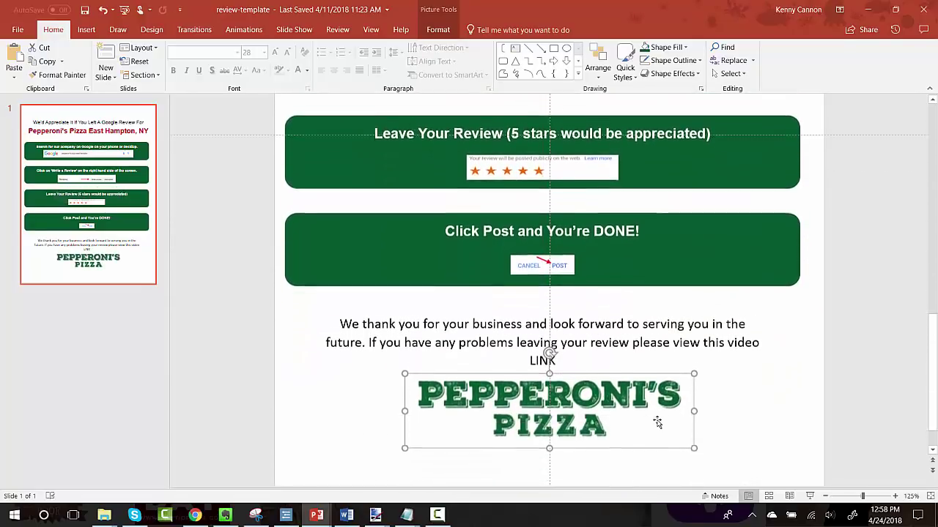
pyautogui.moveTo(594, 393); pyautogui.dragTo(588, 415)
pyautogui.click(761, 413)
pyautogui.scroll(-6, 759, 399)
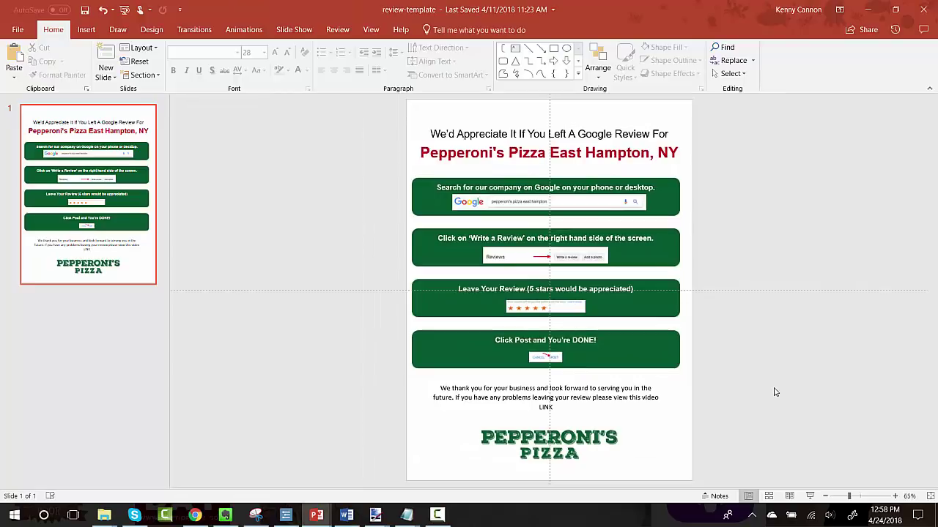
# Fill the first three green instruction boxes with the standard dark red
pyautogui.rightClick(417, 199)
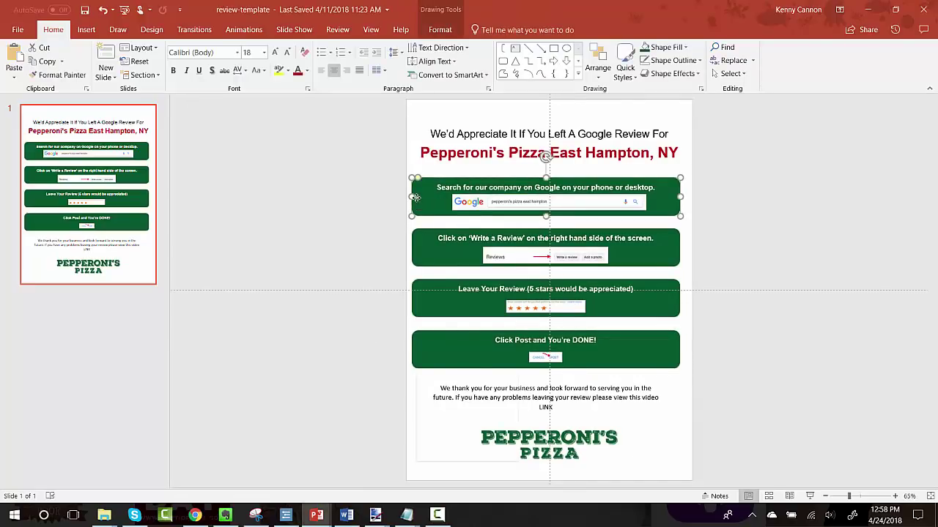
pyautogui.click(457, 163)
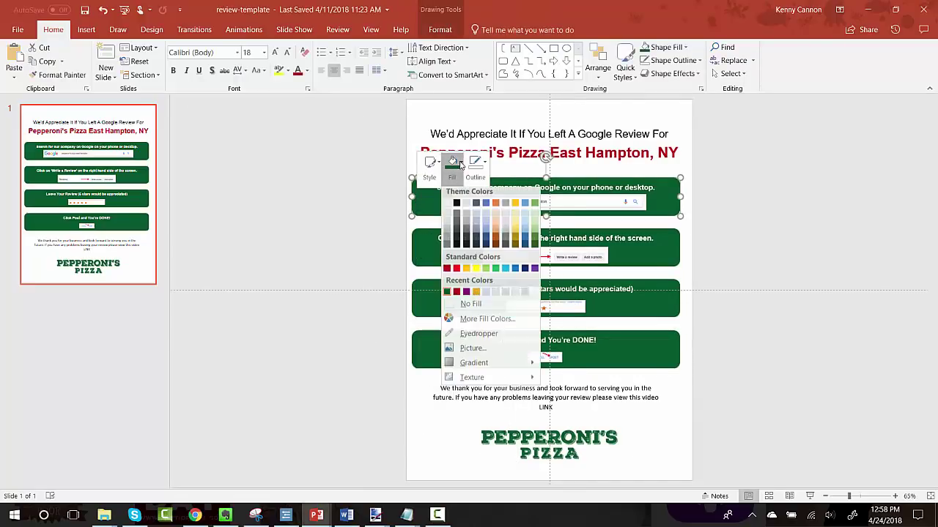
pyautogui.click(446, 272)
pyautogui.click(420, 265)
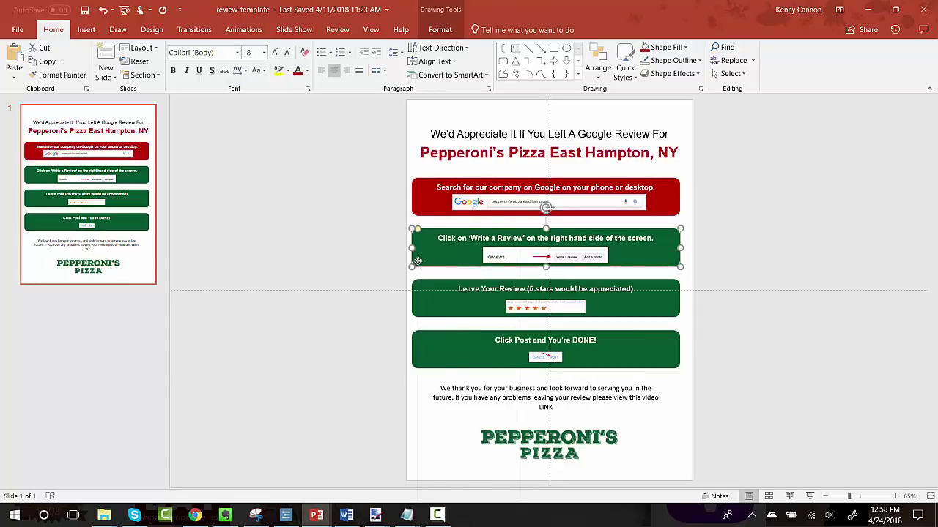
pyautogui.rightClick(420, 265)
pyautogui.click(454, 205)
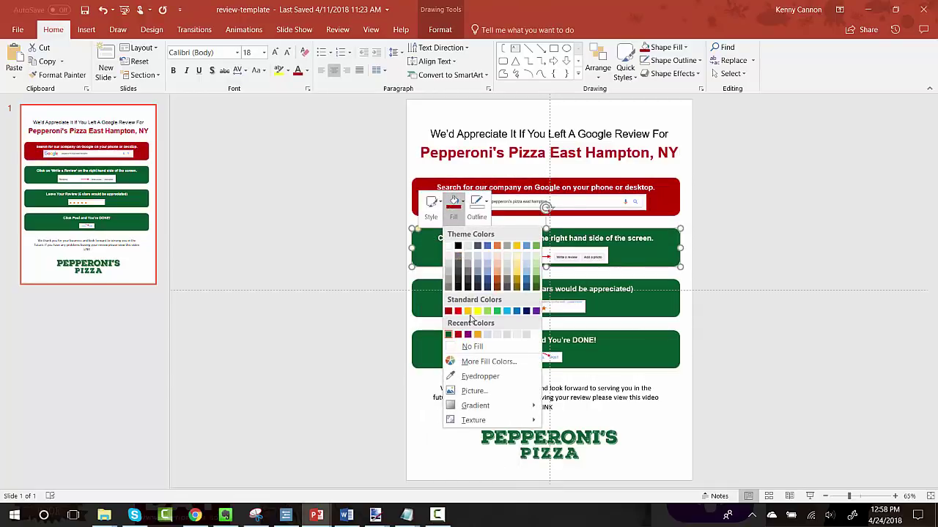
pyautogui.click(448, 311)
pyautogui.click(428, 308)
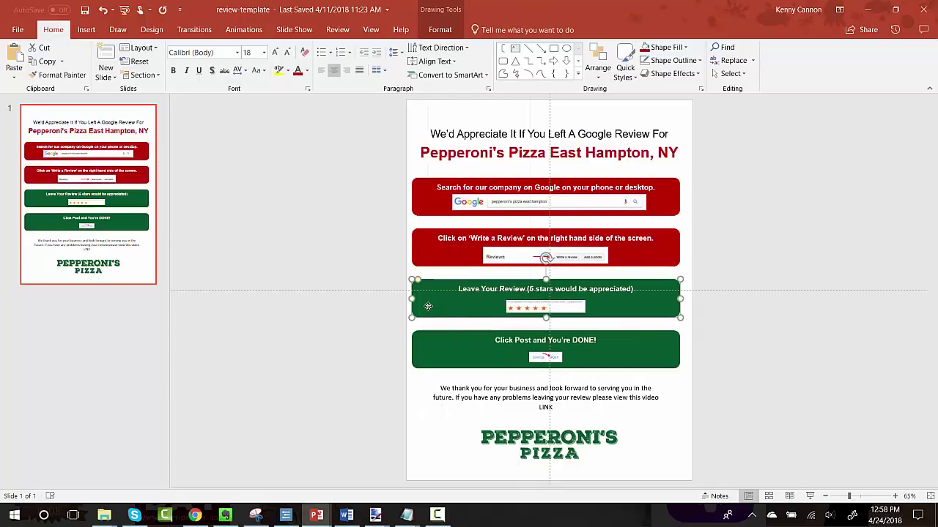
pyautogui.rightClick(428, 306)
pyautogui.click(463, 329)
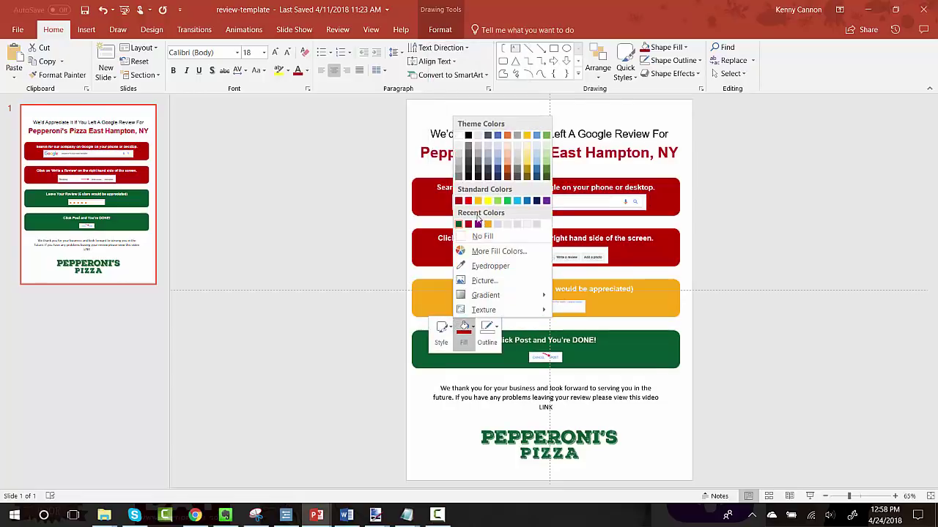
pyautogui.click(459, 202)
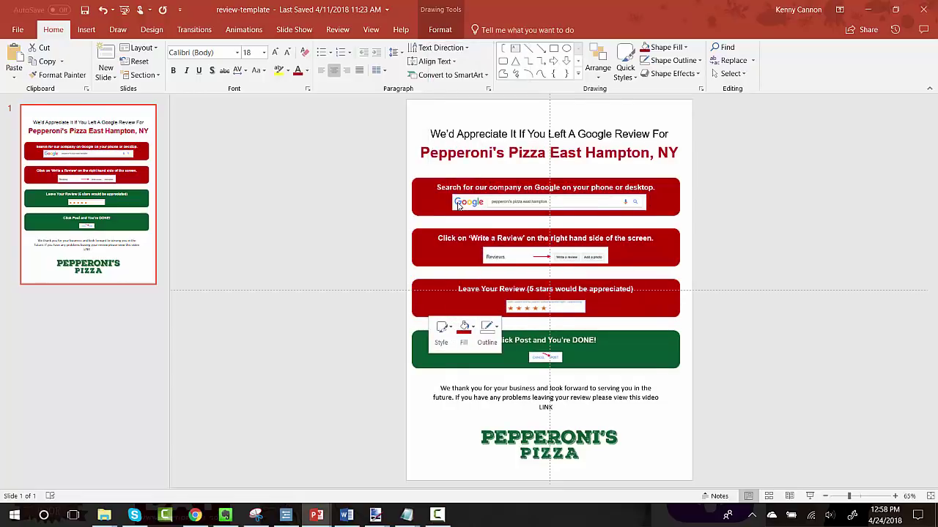
# Fill the "Leave Your Review" and "Click on 'Write a Review'" boxes with the recently used crimson red of the company-name heading
pyautogui.rightClick(433, 293)
pyautogui.click(468, 318)
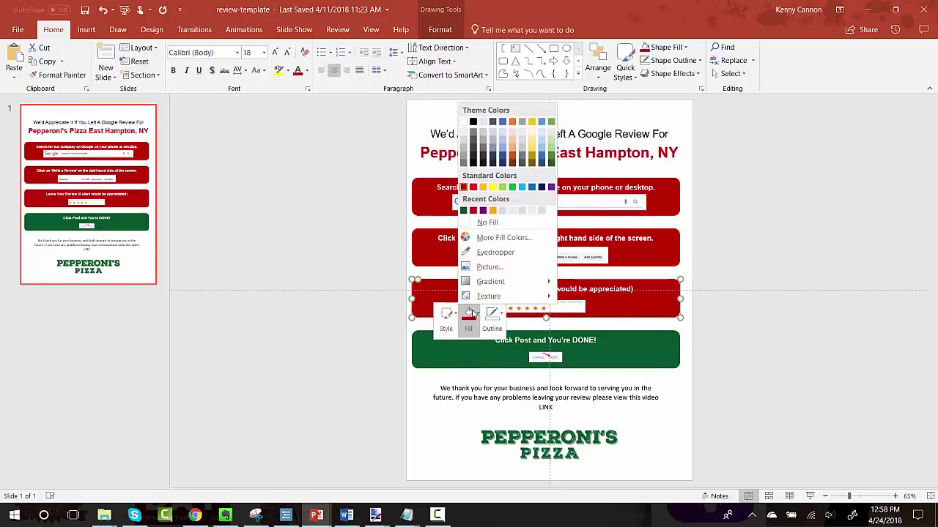
pyautogui.click(473, 211)
pyautogui.click(422, 251)
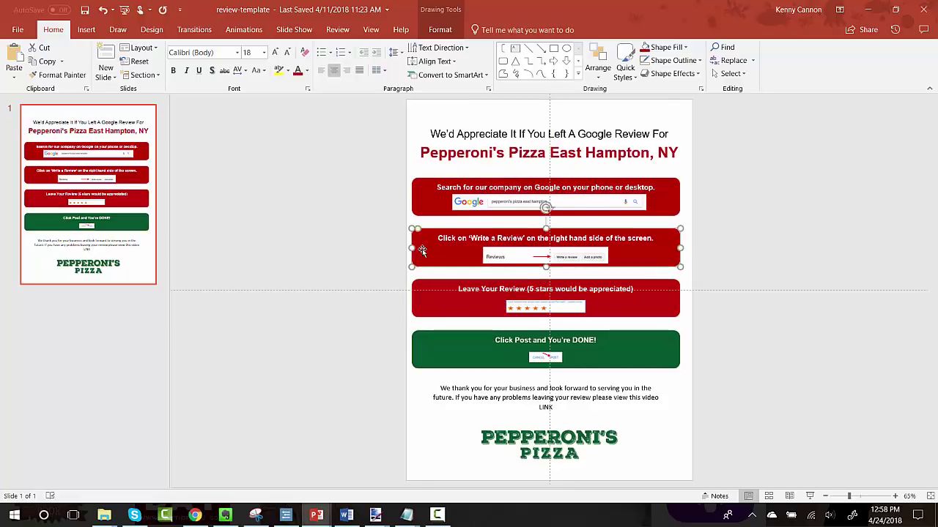
pyautogui.rightClick(422, 251)
pyautogui.click(466, 211)
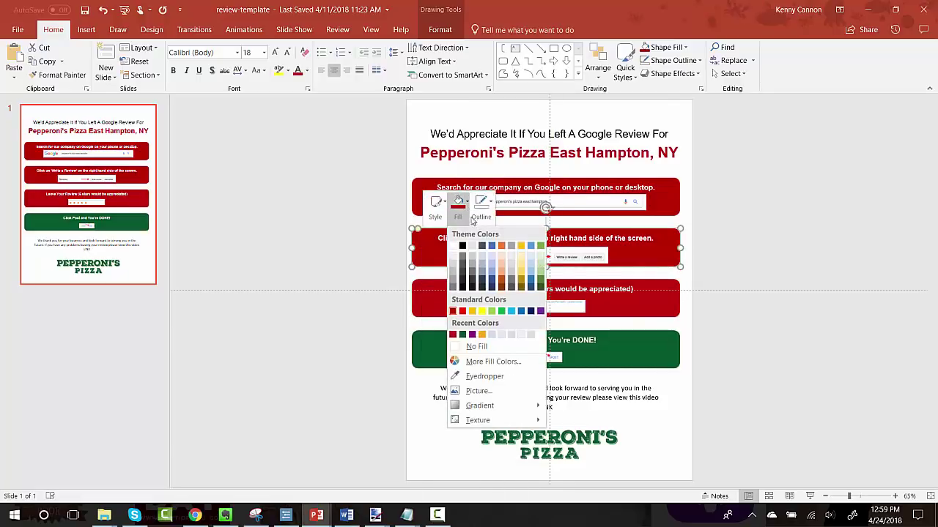
pyautogui.click(452, 334)
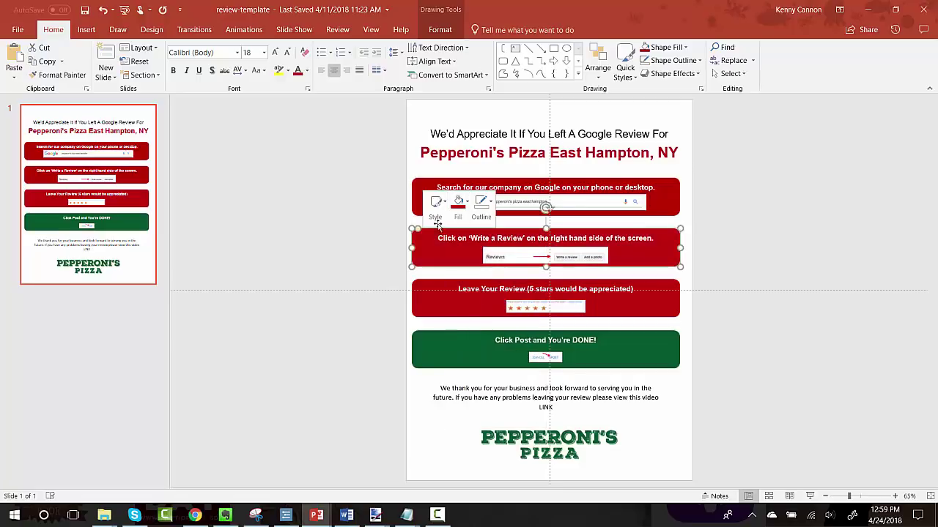
# Apply the same recently used crimson red fill to the "Search for our company on Google" and "Click Post and You're DONE!" boxes
pyautogui.click(417, 187)
pyautogui.rightClick(419, 187)
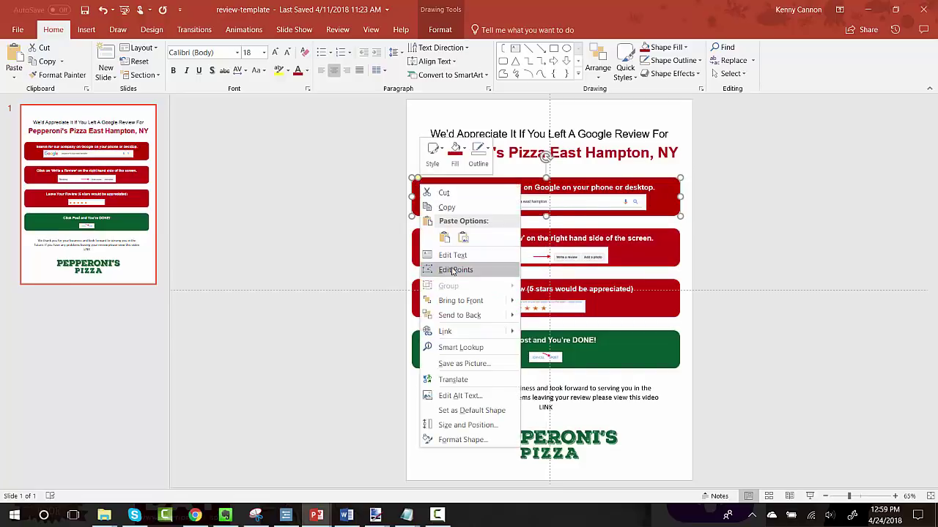
pyautogui.click(461, 148)
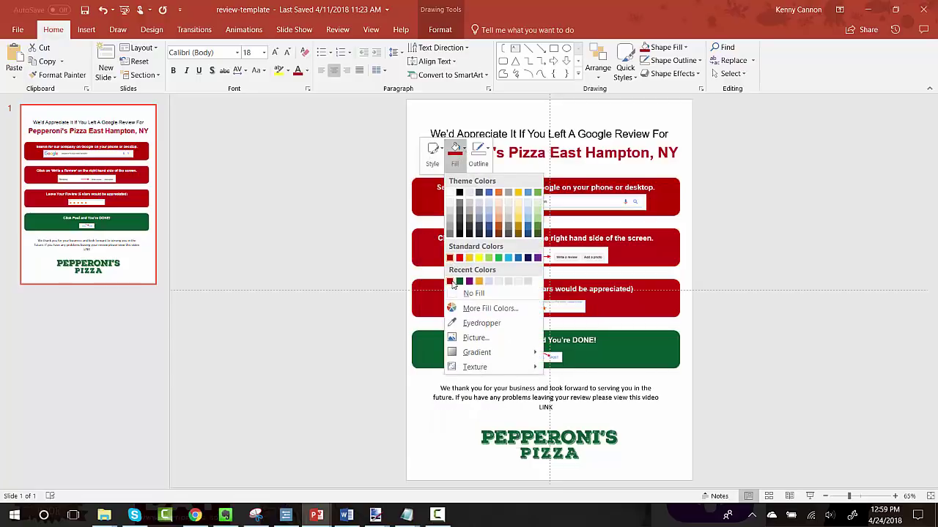
pyautogui.click(450, 283)
pyautogui.click(426, 347)
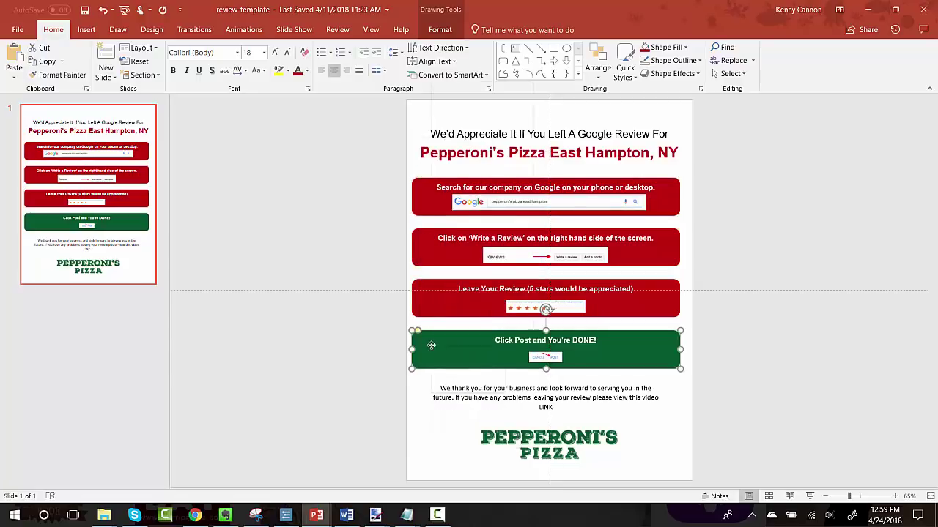
pyautogui.rightClick(431, 345)
pyautogui.click(468, 367)
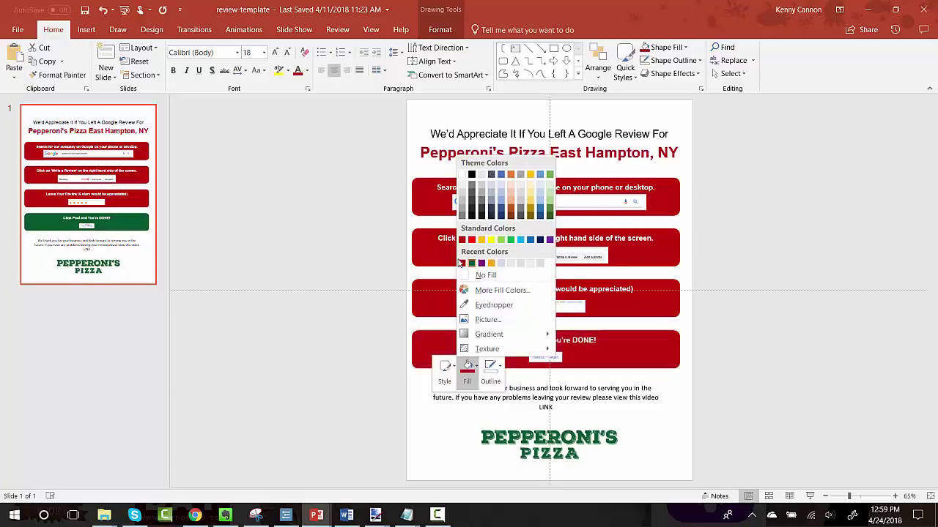
pyautogui.click(462, 263)
# Change the font color of the heading line "Pepperoni's Pizza East Hampton, NY" to the recently used dark green
pyautogui.click(623, 161)
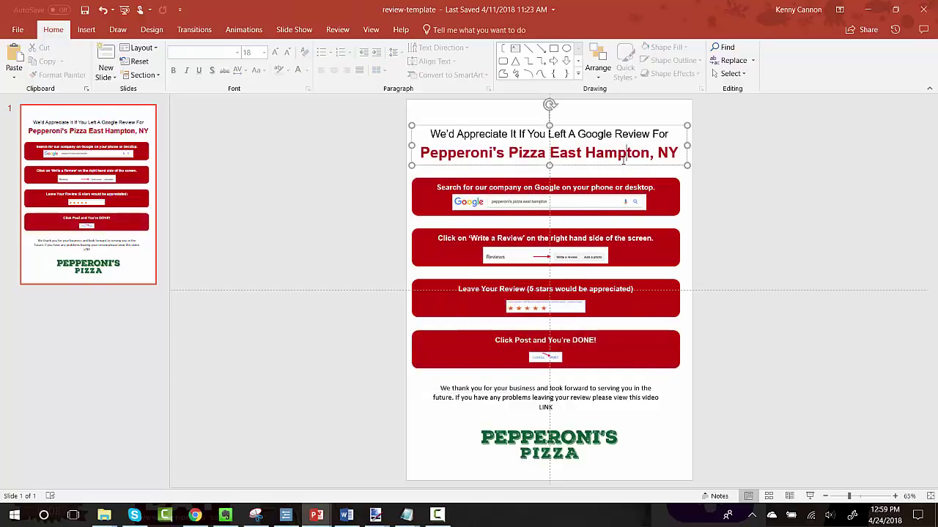
pyautogui.tripleClick(623, 161)
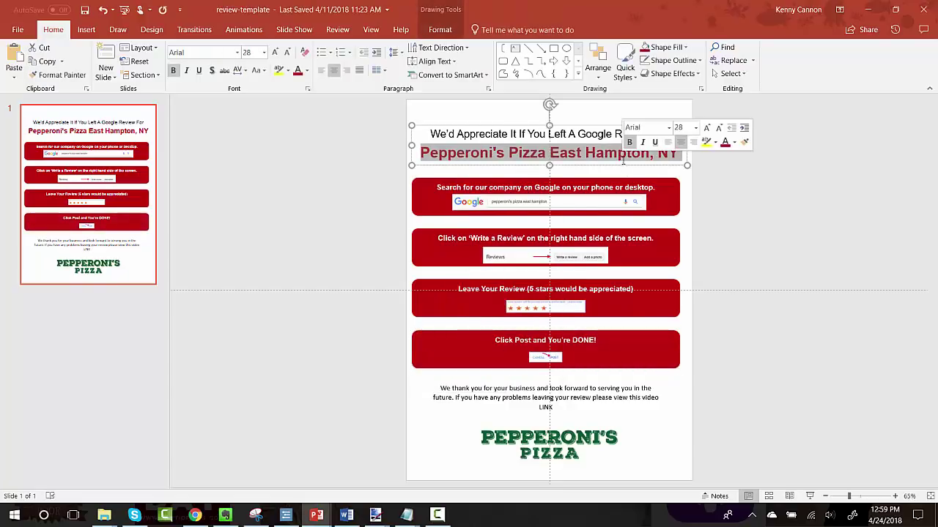
pyautogui.click(734, 142)
pyautogui.click(734, 258)
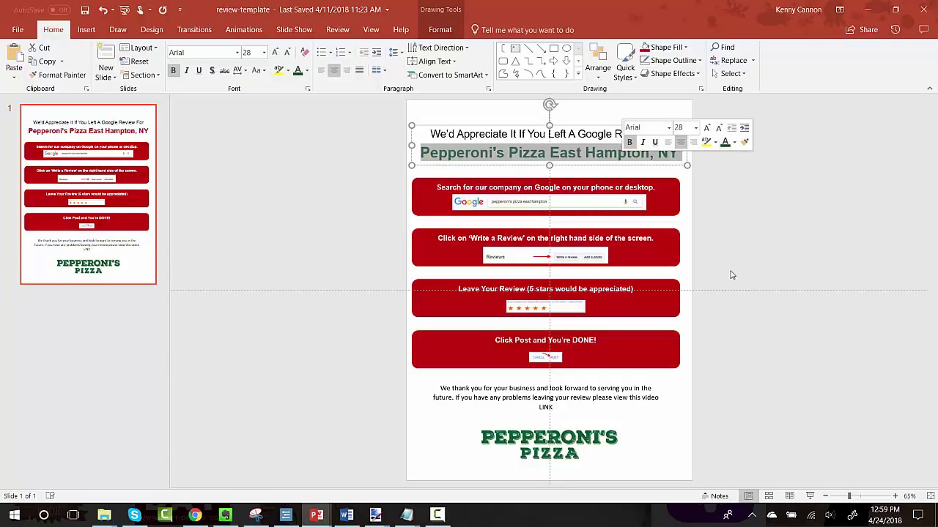